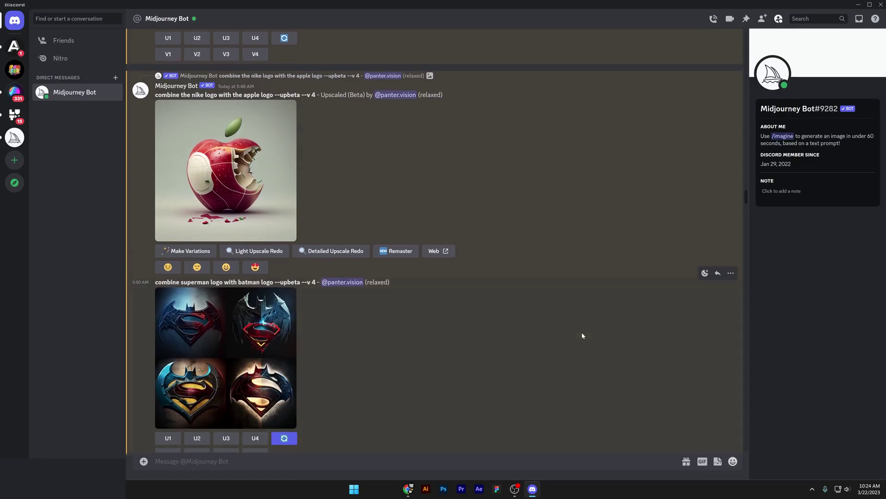
# Take a first enlarged look at the Superman and Batman logo grid, then close it
pyautogui.scroll(-1, 582, 336)
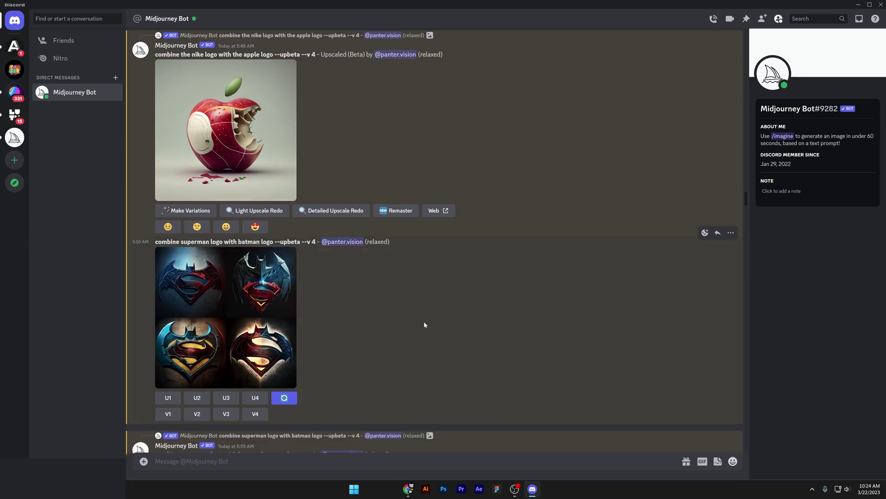
pyautogui.click(253, 321)
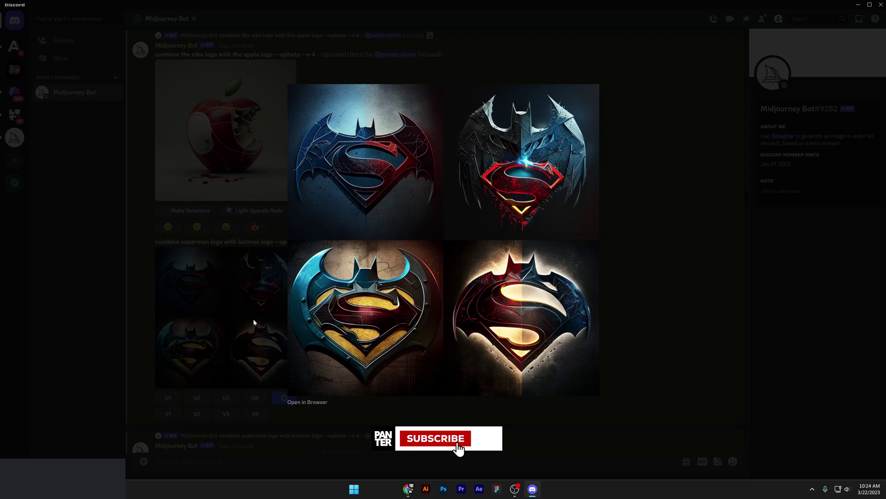
pyautogui.click(253, 319)
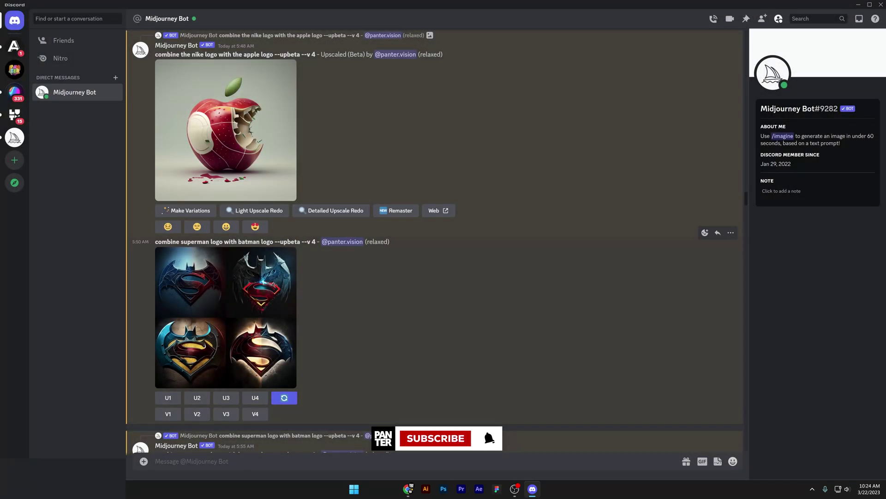
# Highlight and copy the Superman and Batman prompt, then reopen its grid enlarged
pyautogui.moveTo(155, 243); pyautogui.dragTo(274, 242)
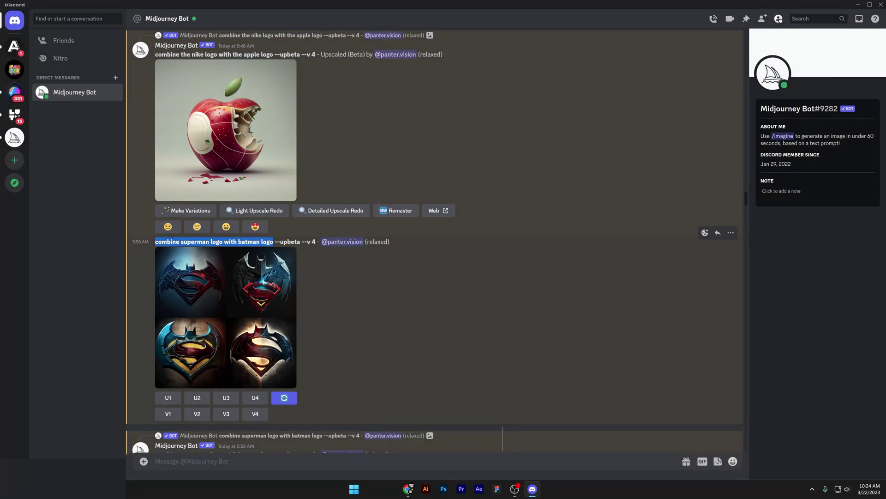
pyautogui.hotkey('ctrl', 'c')
pyautogui.moveTo(155, 241); pyautogui.dragTo(262, 241)
pyautogui.click(311, 275)
pyautogui.click(274, 295)
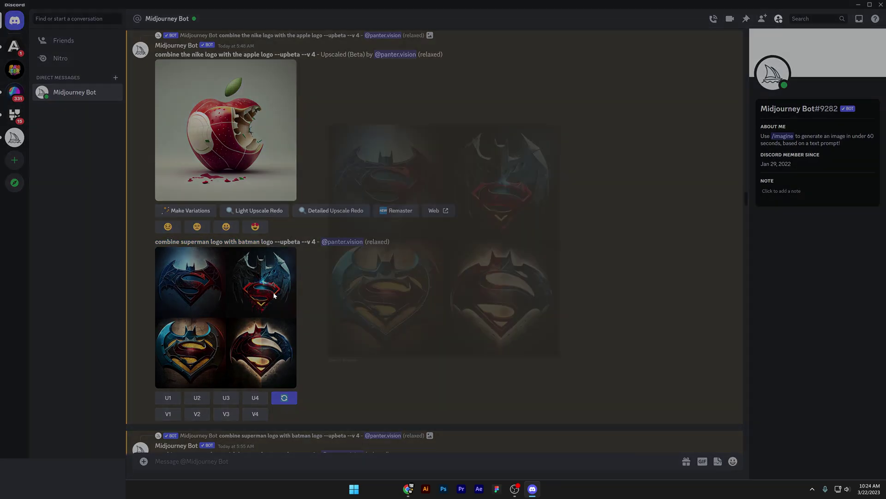
# Highlight the Chanel and McDonald's prompt and review its logo grid enlarged
pyautogui.click(274, 295)
pyautogui.scroll(-5, 242, 187)
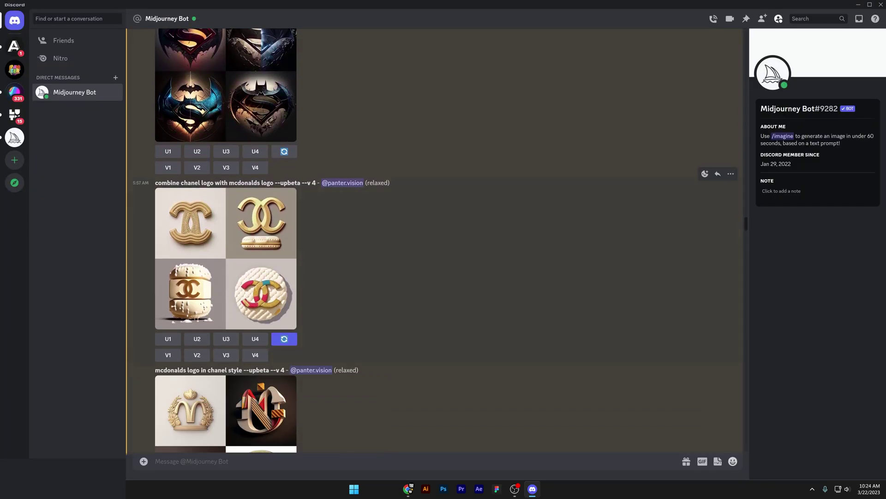
pyautogui.moveTo(156, 183); pyautogui.dragTo(277, 183)
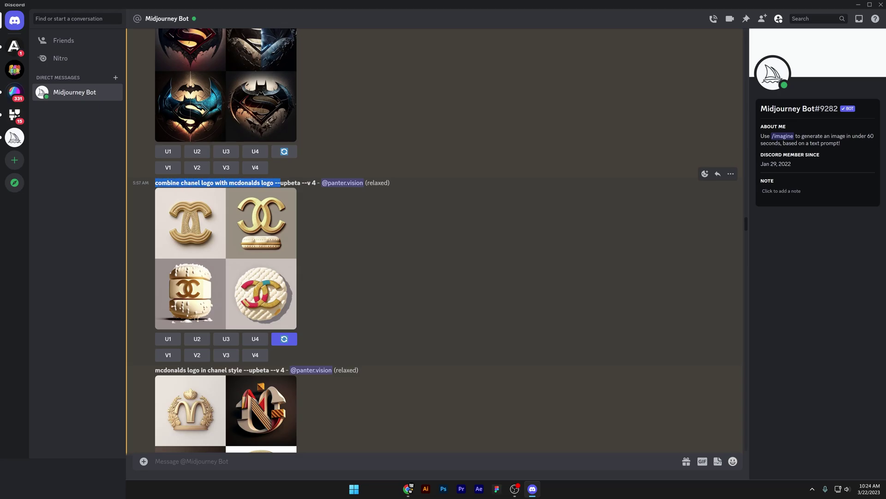
pyautogui.click(257, 236)
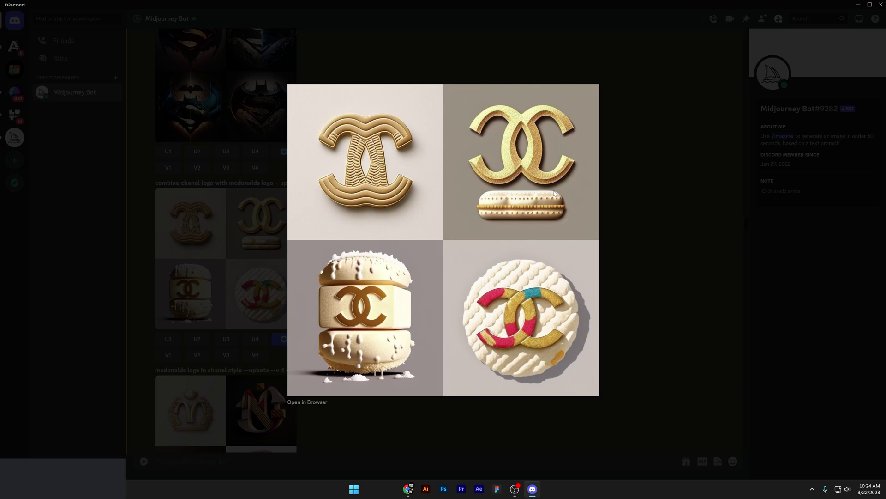
pyautogui.click(626, 152)
# Review the McDonald's in Chanel style grid enlarged, then scroll onward
pyautogui.scroll(-4, 573, 182)
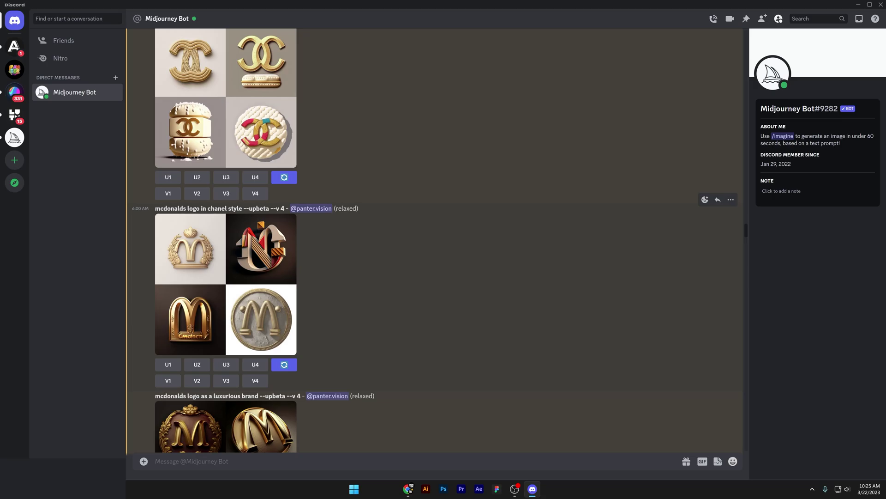
pyautogui.click(258, 254)
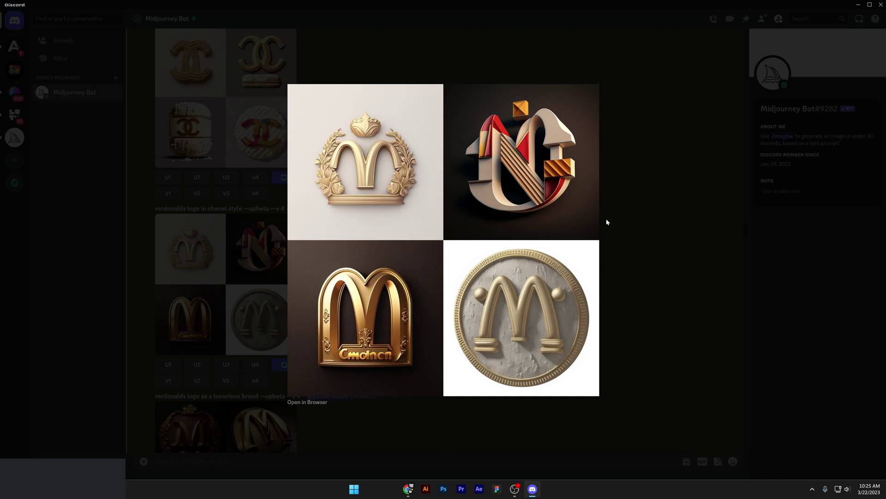
pyautogui.click(659, 237)
pyautogui.scroll(-2, 561, 286)
# Highlight the luxurious-brand prompt and review the first McDonald's luxurious-brand grid enlarged
pyautogui.scroll(-2, 560, 287)
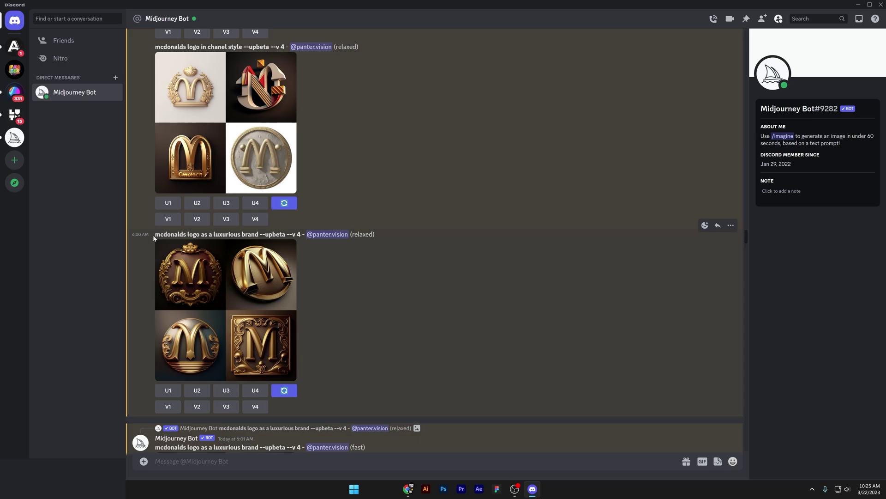
pyautogui.moveTo(154, 235); pyautogui.dragTo(257, 234)
pyautogui.click(355, 260)
pyautogui.click(255, 278)
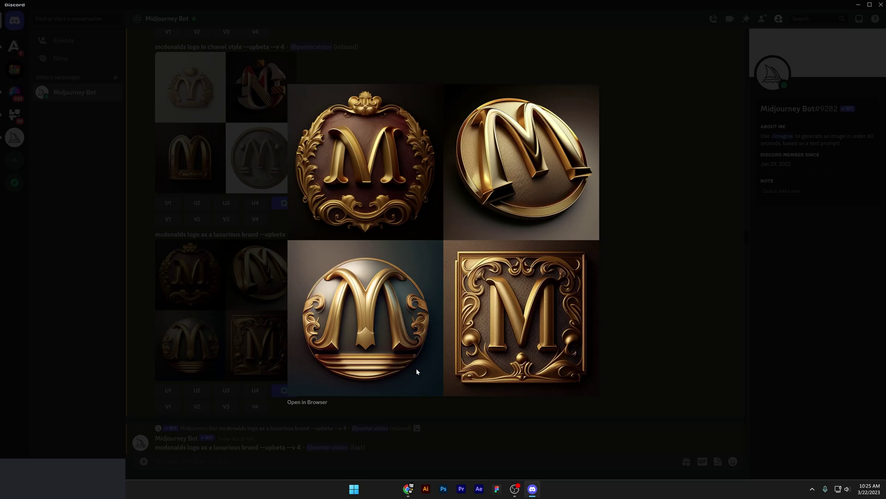
pyautogui.click(607, 370)
# Review the second luxurious-brand grid enlarged, then scroll to the chanel-style results
pyautogui.scroll(-5, 393, 341)
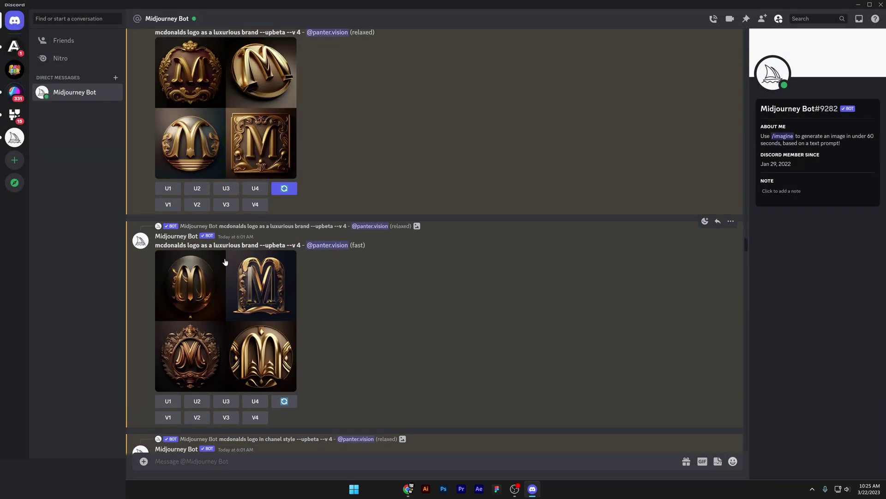
pyautogui.click(233, 299)
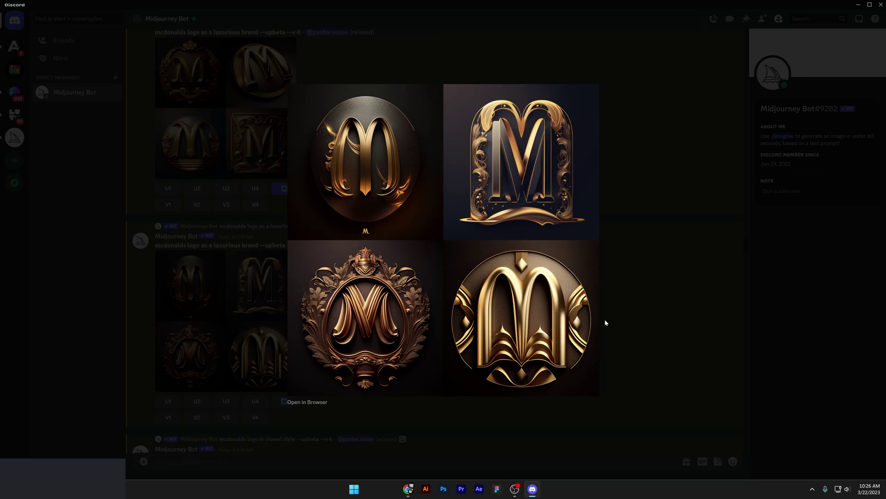
pyautogui.click(647, 323)
pyautogui.scroll(2, 460, 327)
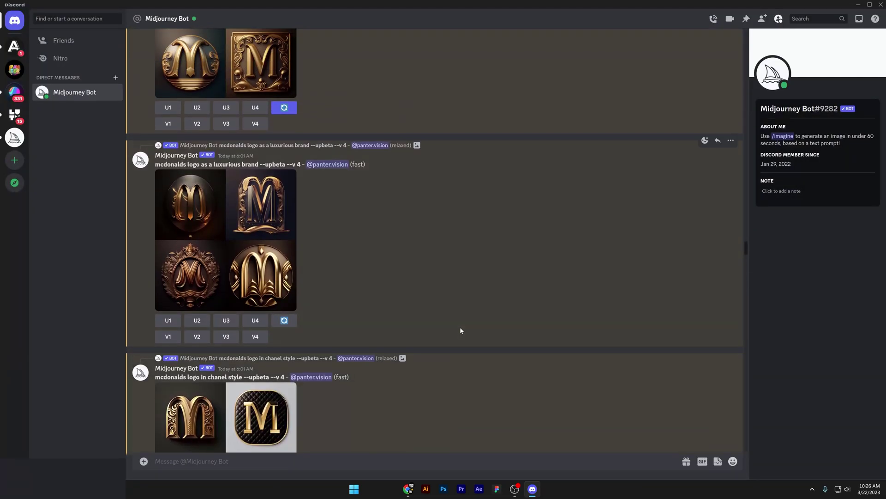
pyautogui.scroll(-1, 460, 327)
pyautogui.scroll(-1, 460, 331)
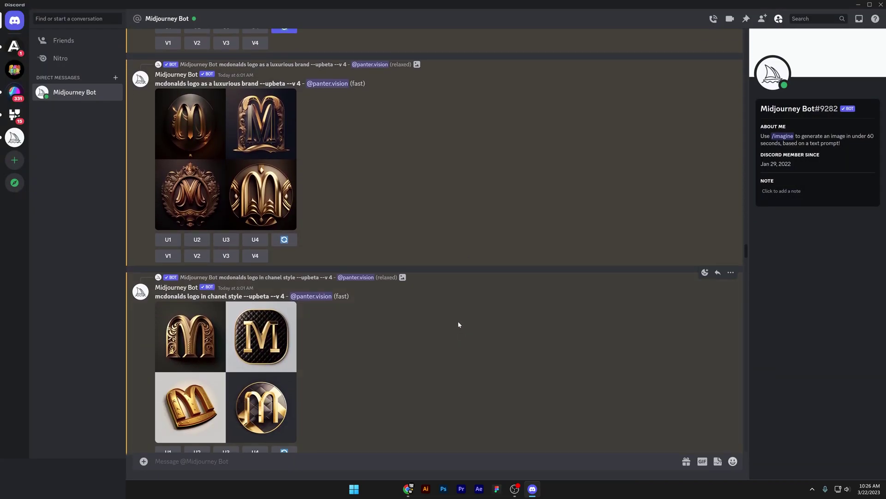
pyautogui.scroll(-1, 457, 328)
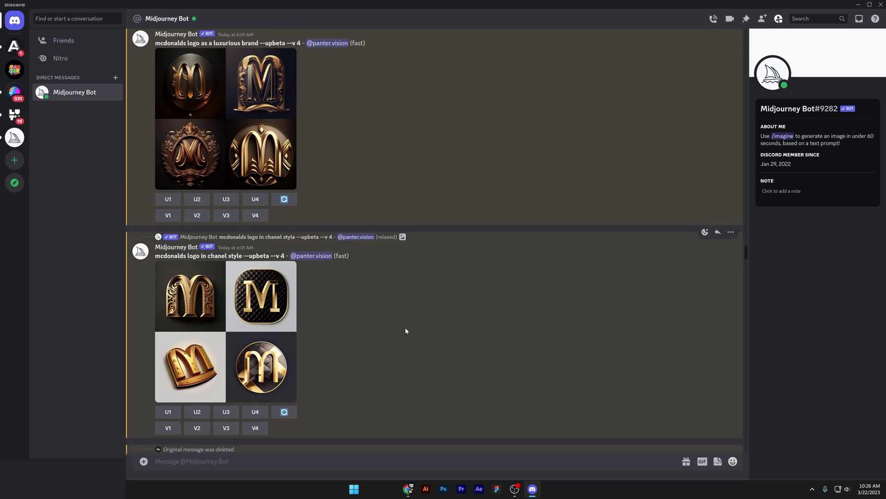
# Highlight 'style of chanel logo' in the prompt and review that McDonald's grid enlarged
pyautogui.scroll(-10, 405, 330)
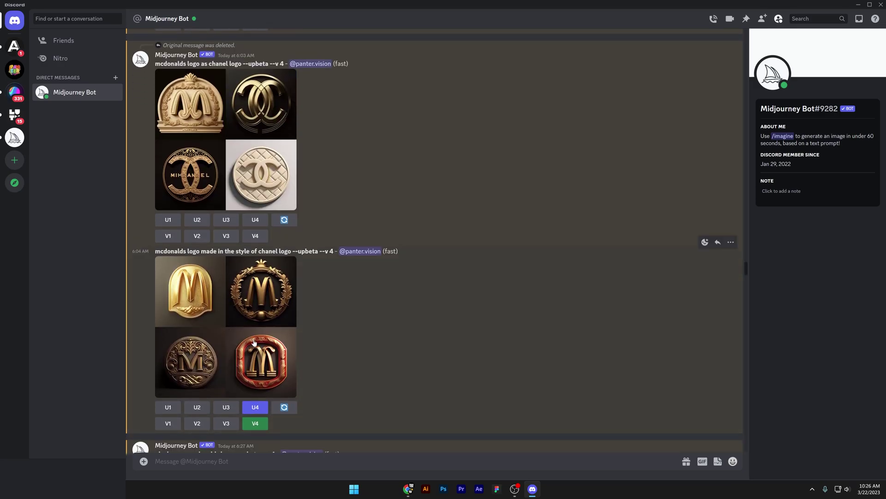
pyautogui.moveTo(225, 251); pyautogui.dragTo(293, 251)
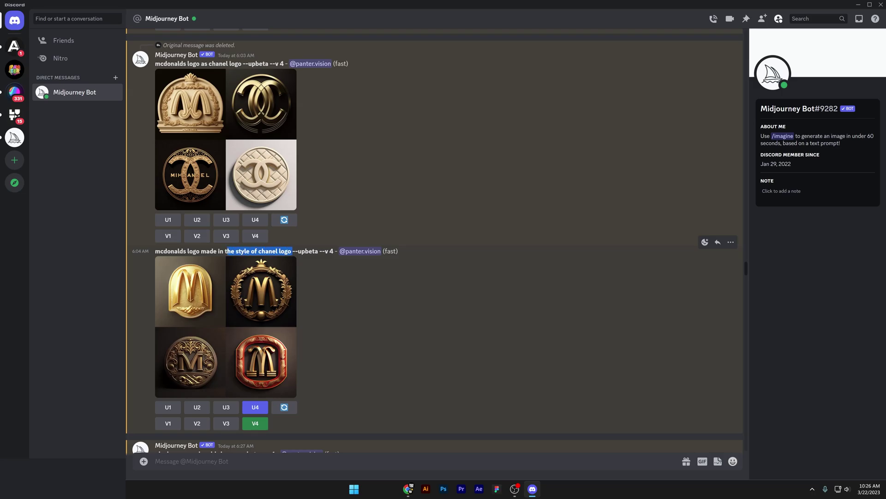
pyautogui.click(261, 339)
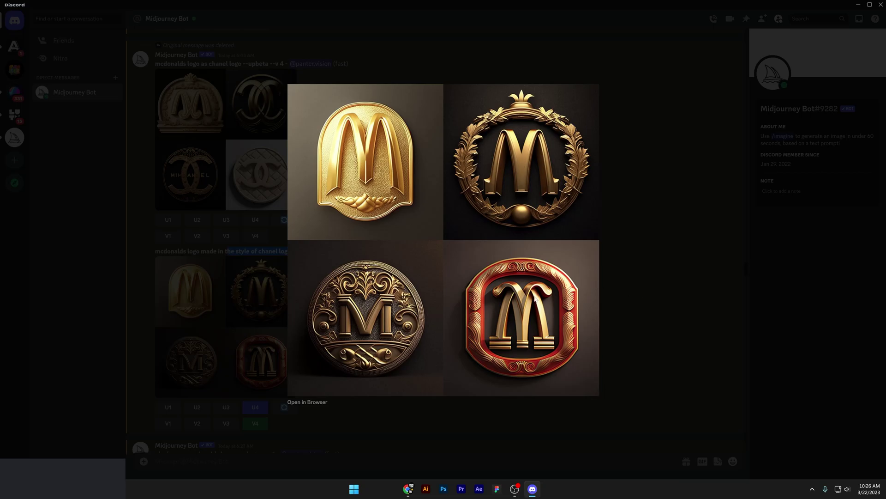
pyautogui.click(639, 345)
# Highlight the 'nbc as mcdonalds' prompt and review the rainbow NBC–McDonald's grid enlarged
pyautogui.scroll(-5, 283, 327)
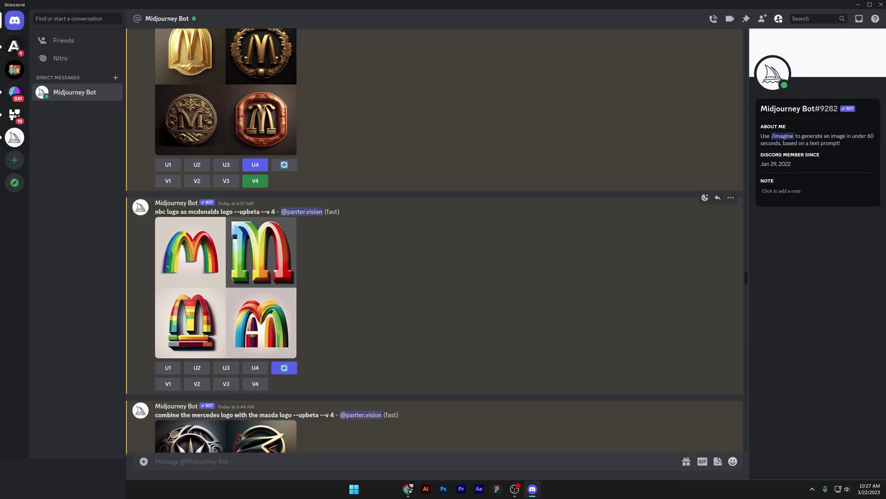
pyautogui.moveTo(155, 212); pyautogui.dragTo(233, 211)
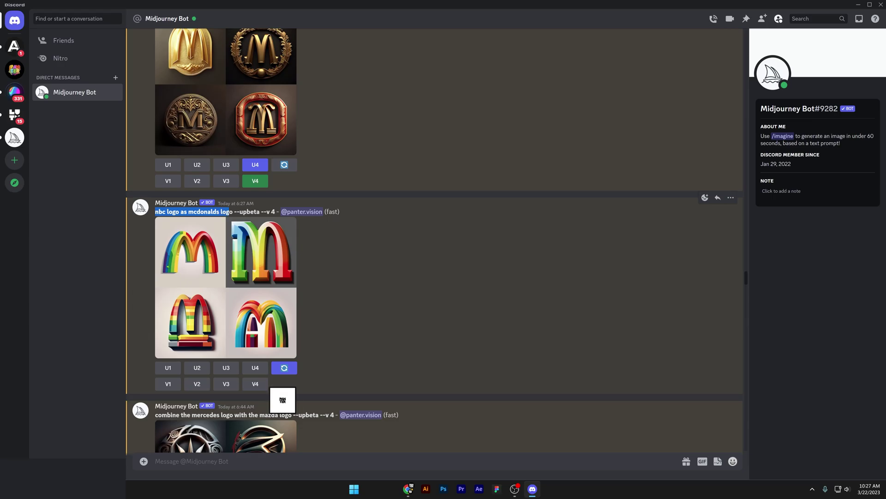
pyautogui.click(270, 279)
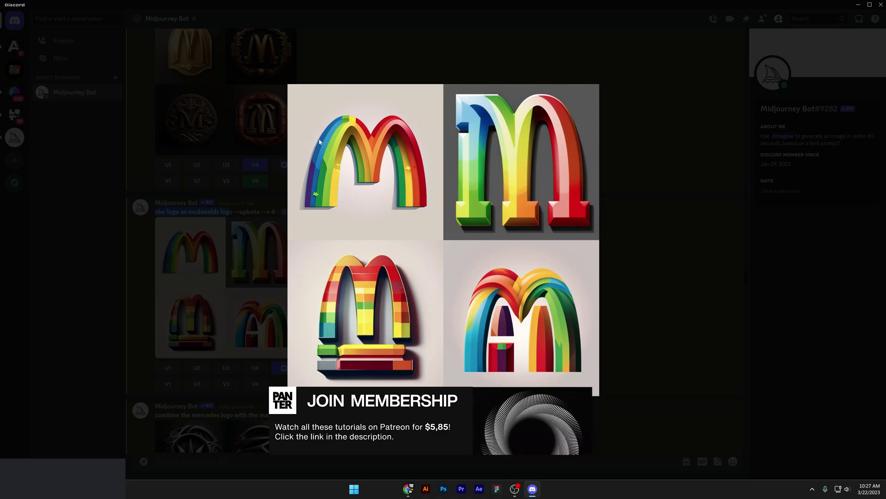
pyautogui.click(691, 191)
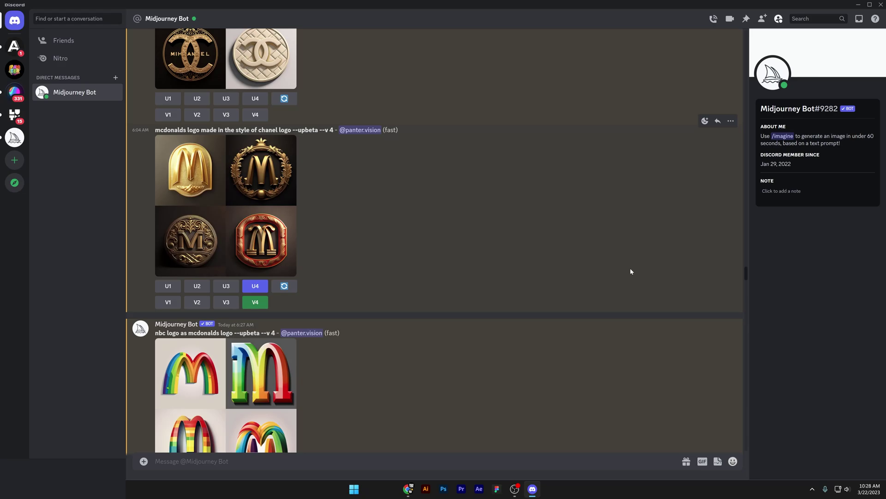
# Select the mercedes and mazda prompt and review its logo grid enlarged
pyautogui.scroll(-5, 566, 240)
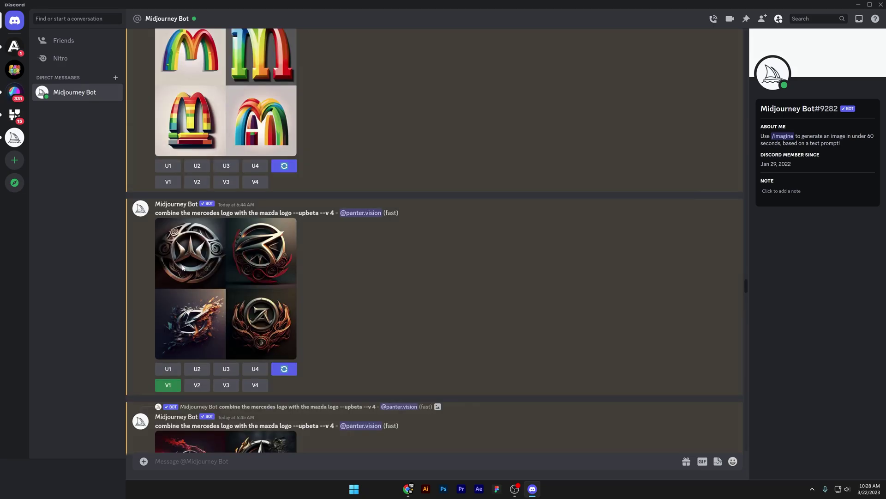
pyautogui.click(222, 286)
pyautogui.click(238, 267)
pyautogui.moveTo(155, 212); pyautogui.dragTo(288, 213)
pyautogui.click(216, 300)
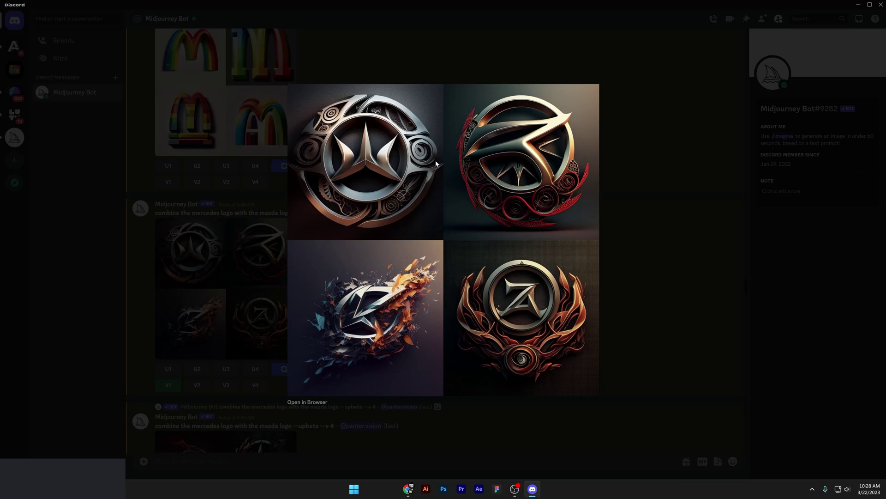
pyautogui.click(195, 217)
# Review the second mercedes-and-mazda grid and the upscaled Mercedes logo enlarged
pyautogui.moveTo(154, 229); pyautogui.dragTo(269, 225)
pyautogui.click(260, 269)
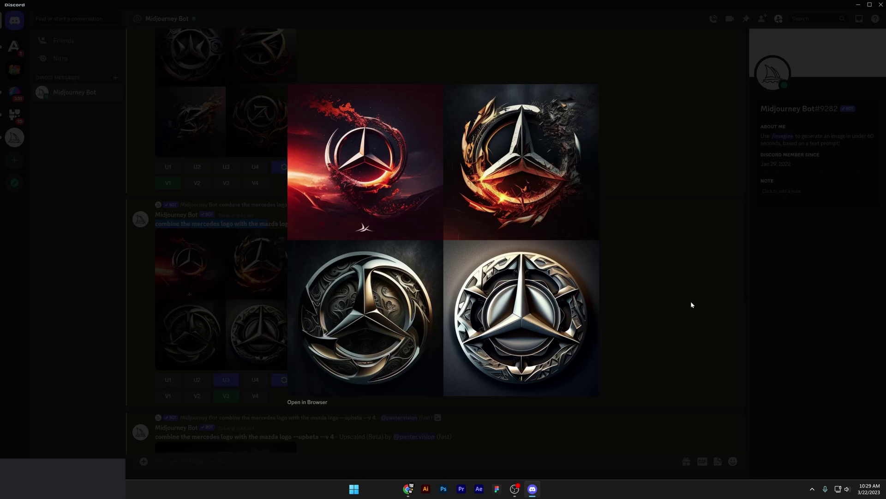
pyautogui.click(653, 304)
pyautogui.scroll(-5, 368, 303)
pyautogui.click(211, 316)
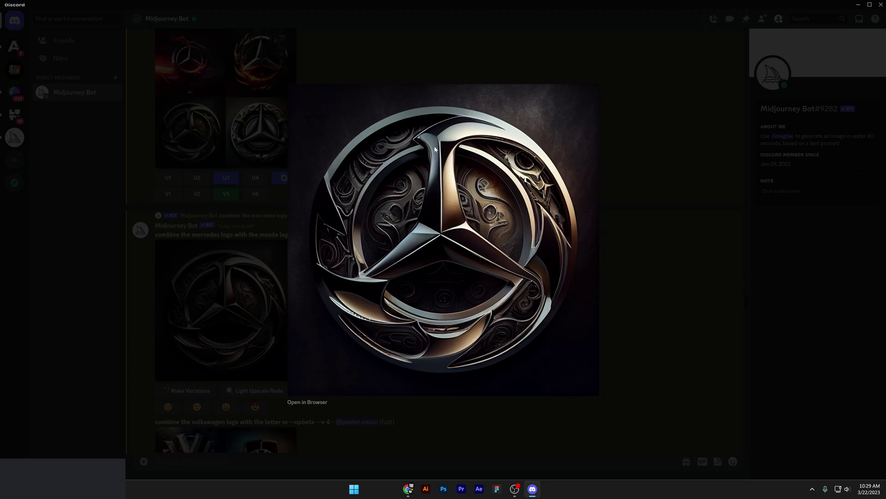
pyautogui.click(641, 291)
# Select the volkswagen letter m prompt and review its grid enlarged
pyautogui.scroll(-5, 647, 317)
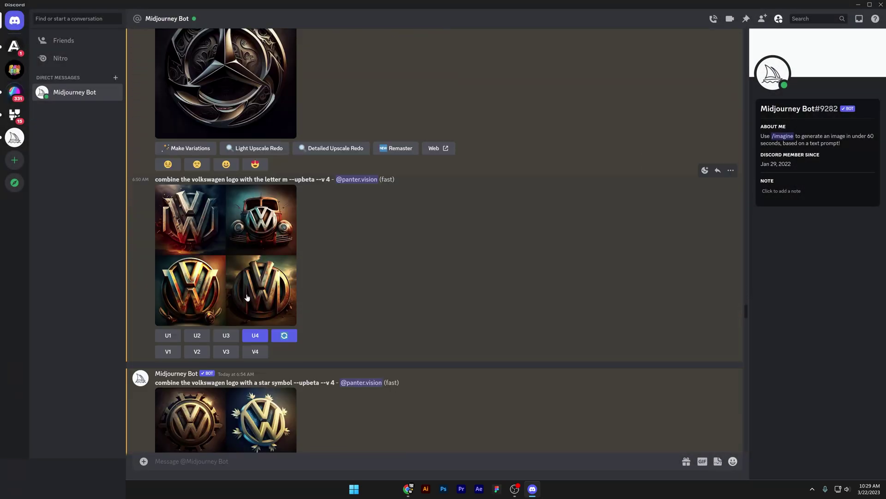
pyautogui.moveTo(155, 180); pyautogui.dragTo(288, 181)
pyautogui.click(254, 256)
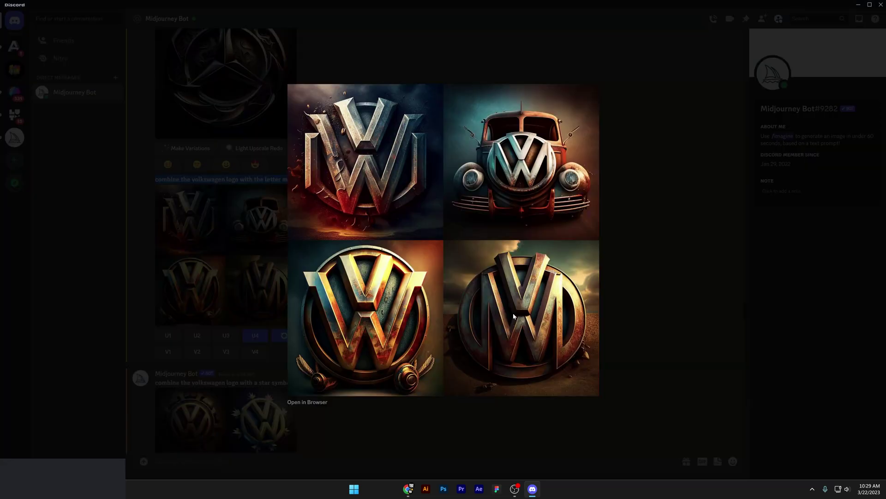
pyautogui.click(607, 327)
# Select the star-symbol prompt and enlarge the volkswagen star-symbol grid
pyautogui.scroll(-3, 468, 329)
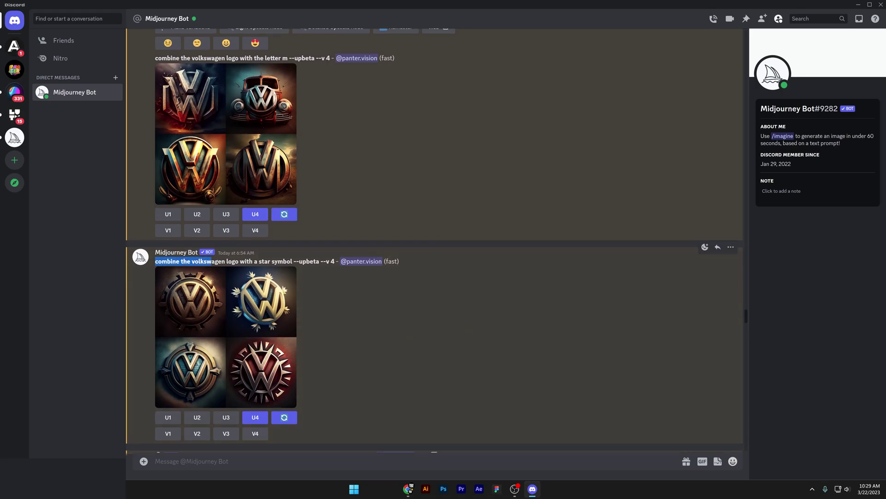
pyautogui.moveTo(211, 262); pyautogui.dragTo(276, 261)
pyautogui.click(314, 298)
pyautogui.click(268, 327)
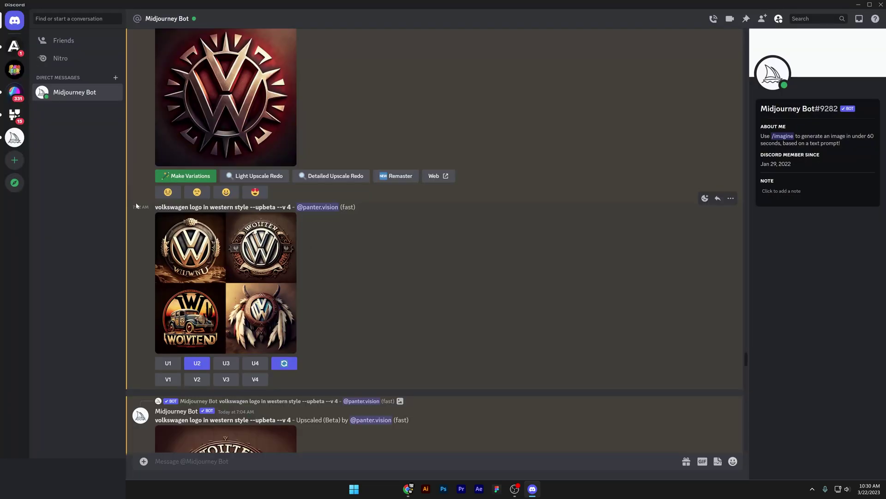
# Select the western-style volkswagen prompt and enlarge its image
pyautogui.moveTo(156, 207); pyautogui.dragTo(239, 207)
pyautogui.click(331, 240)
pyautogui.click(249, 262)
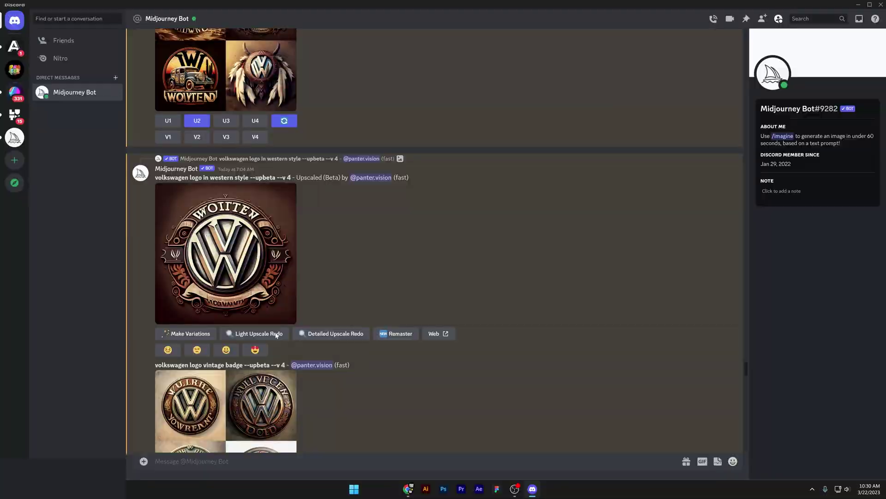
# Review the volkswagen vintage badge grid enlarged
pyautogui.scroll(-2, 167, 290)
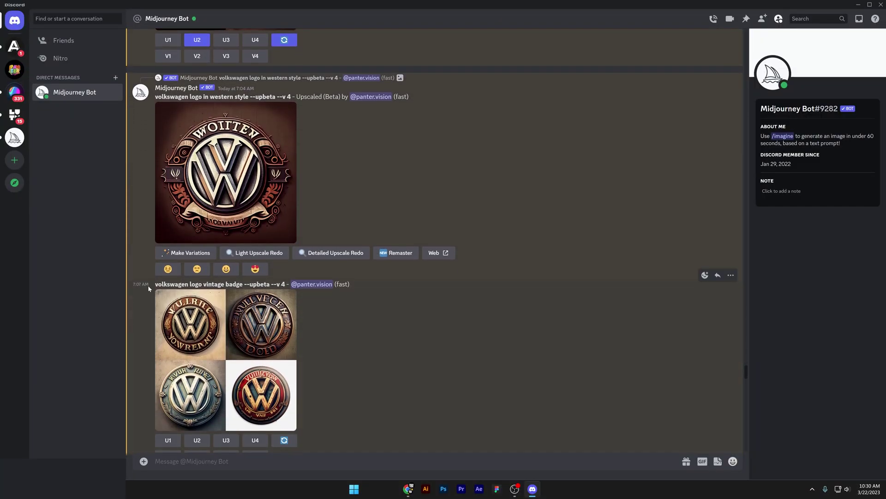
pyautogui.moveTo(148, 284); pyautogui.dragTo(229, 285)
pyautogui.scroll(-2, 253, 314)
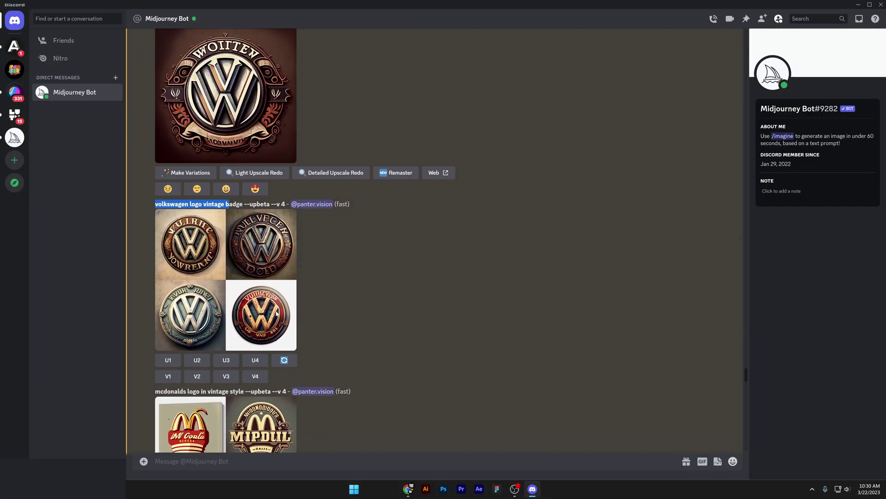
pyautogui.click(253, 314)
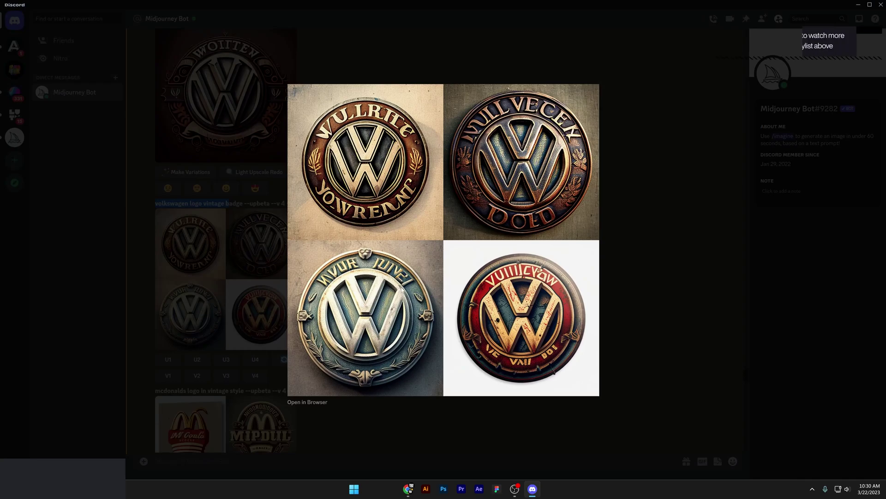
pyautogui.click(634, 390)
# Step through the vintage and retro-design mcdonalds grids in the viewer, then close it
pyautogui.scroll(-2, 376, 375)
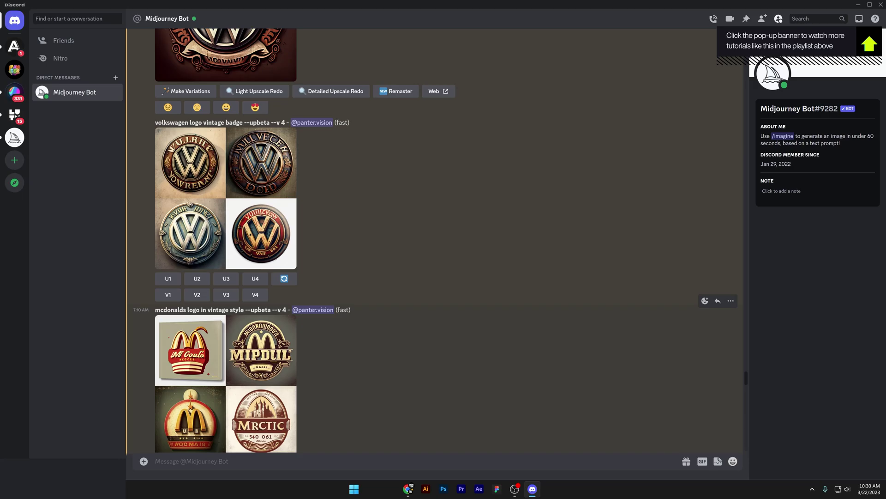
pyautogui.moveTo(160, 309); pyautogui.dragTo(351, 310)
pyautogui.scroll(-3, 351, 310)
pyautogui.click(235, 317)
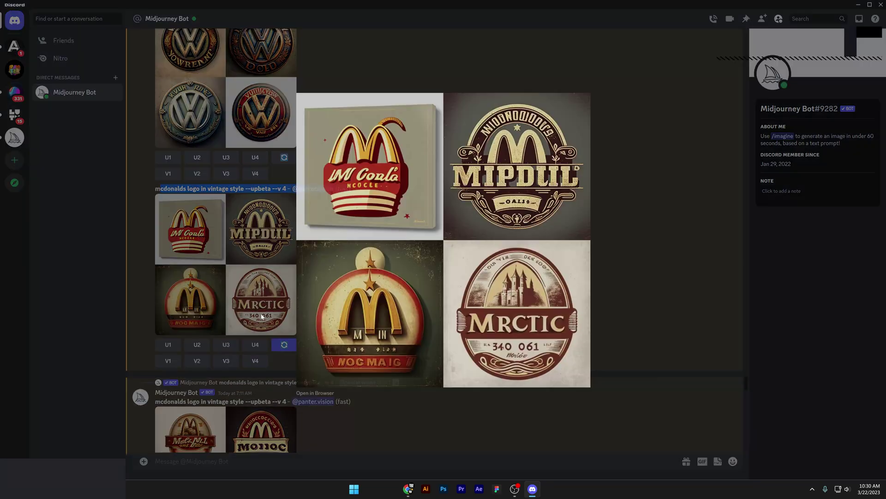
pyautogui.click(220, 317)
pyautogui.scroll(-4, 224, 323)
pyautogui.click(228, 333)
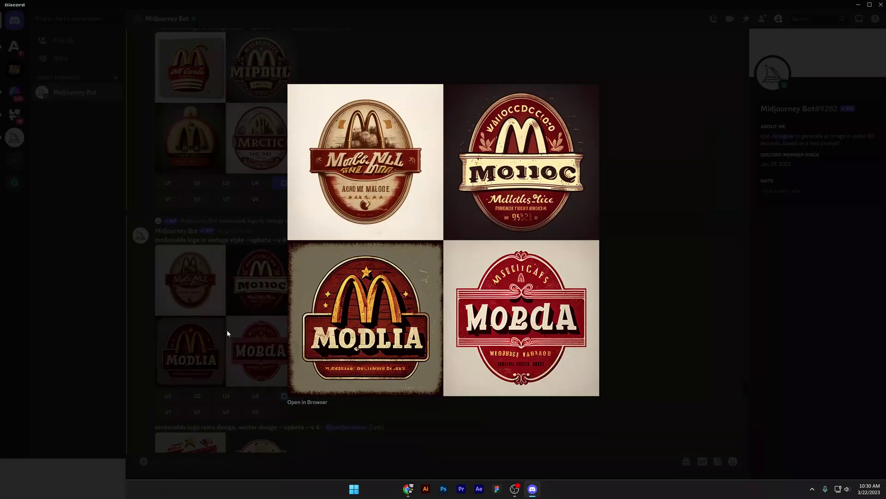
pyautogui.click(227, 334)
pyautogui.scroll(-5, 235, 326)
pyautogui.click(246, 321)
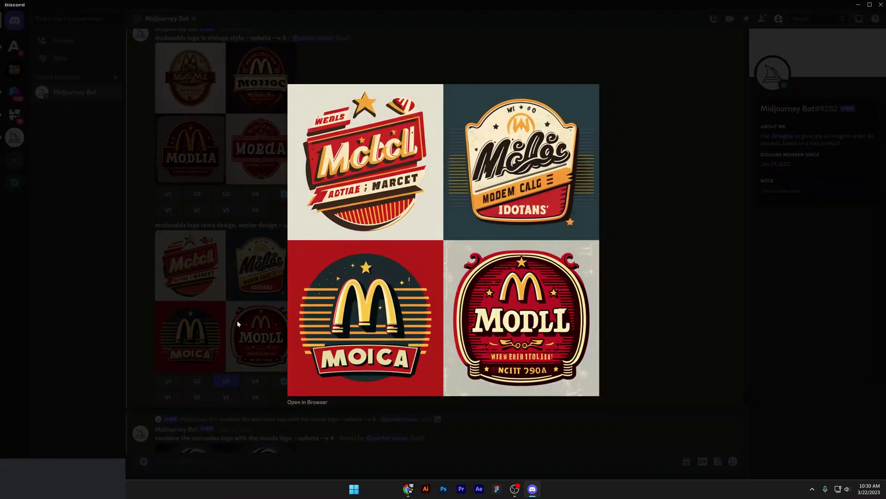
pyautogui.click(243, 323)
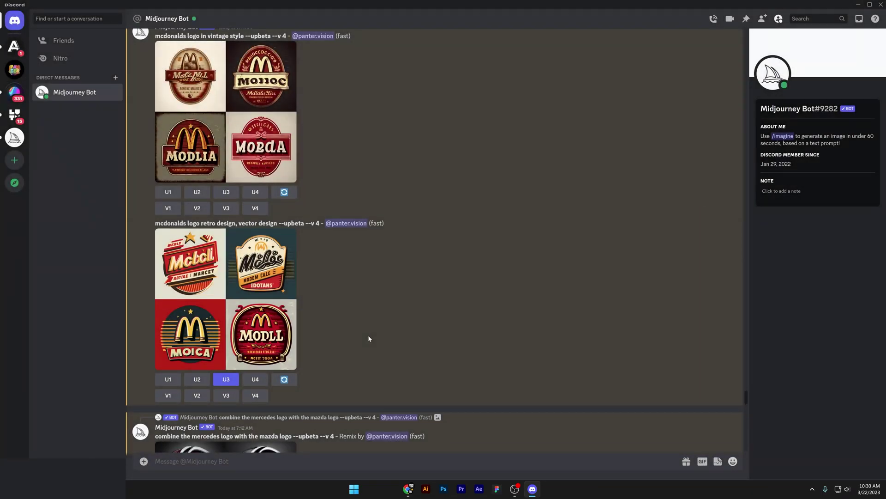
pyautogui.scroll(-1, 367, 334)
pyautogui.scroll(-15, 367, 334)
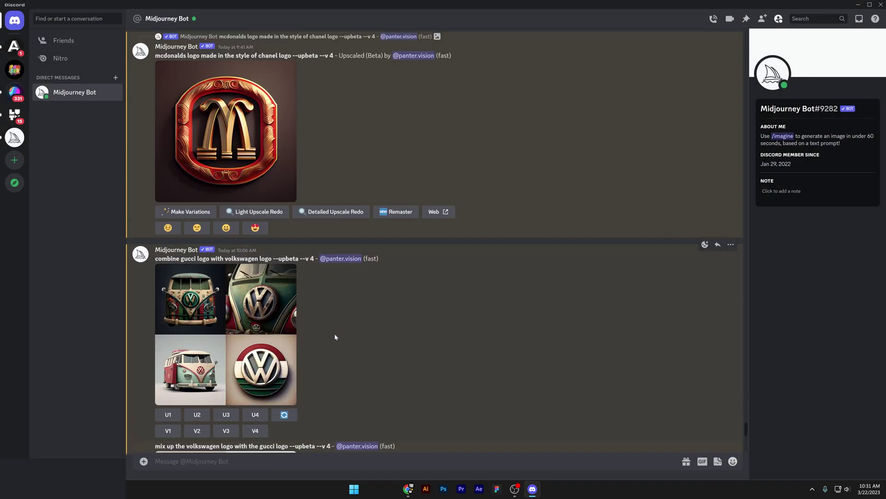
# Select the gucci and volkswagen prompt and review its logo grid enlarged
pyautogui.moveTo(156, 259); pyautogui.dragTo(240, 258)
pyautogui.click(234, 347)
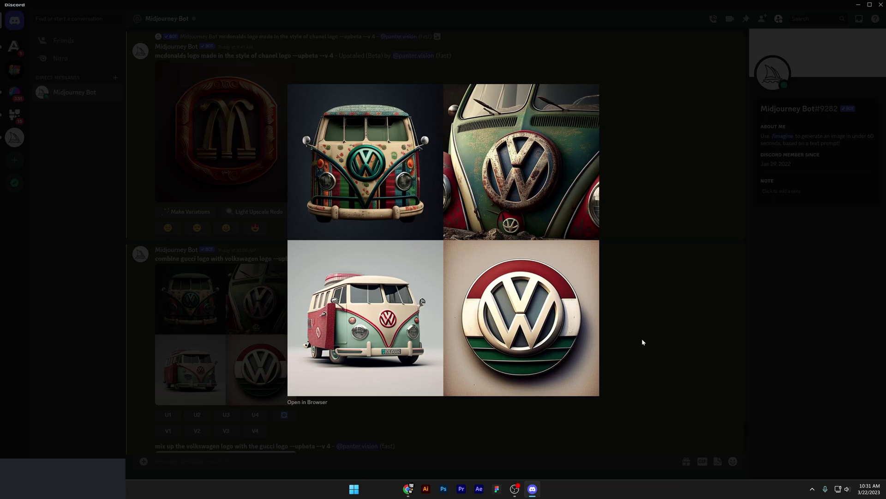
pyautogui.click(661, 321)
# Review the mixed volkswagen and gucci grid enlarged, then close the viewer
pyautogui.scroll(-5, 424, 336)
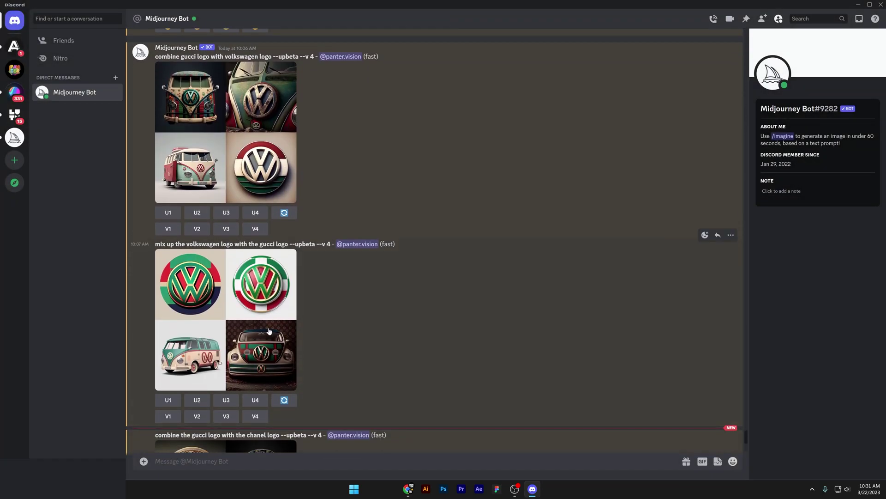
pyautogui.moveTo(155, 244); pyautogui.dragTo(252, 244)
pyautogui.click(254, 244)
pyautogui.click(266, 298)
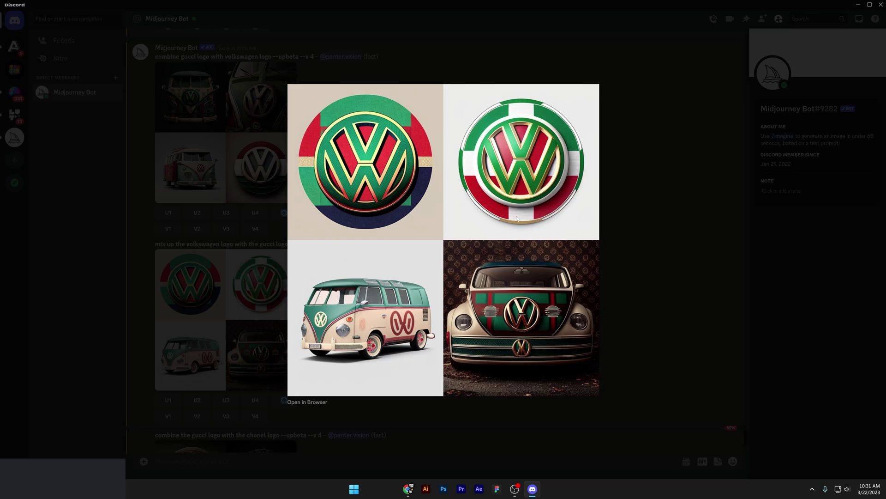
pyautogui.click(703, 327)
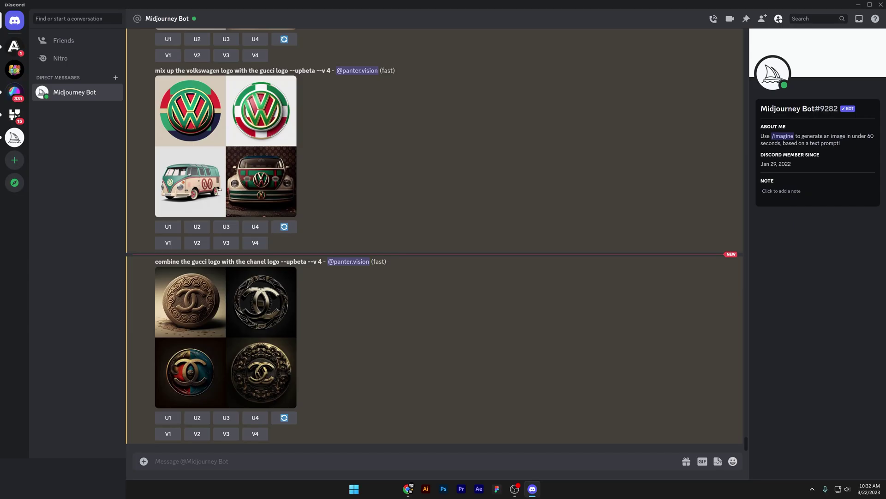